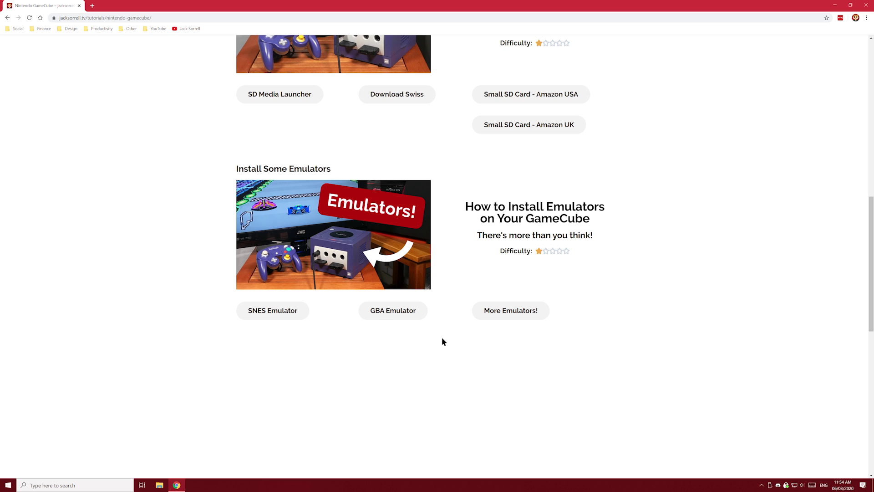
# Step: Download the SNES and GBA emulators from the Install Some Emulators section, saving both zip files to the desktop
pyautogui.click(293, 314)
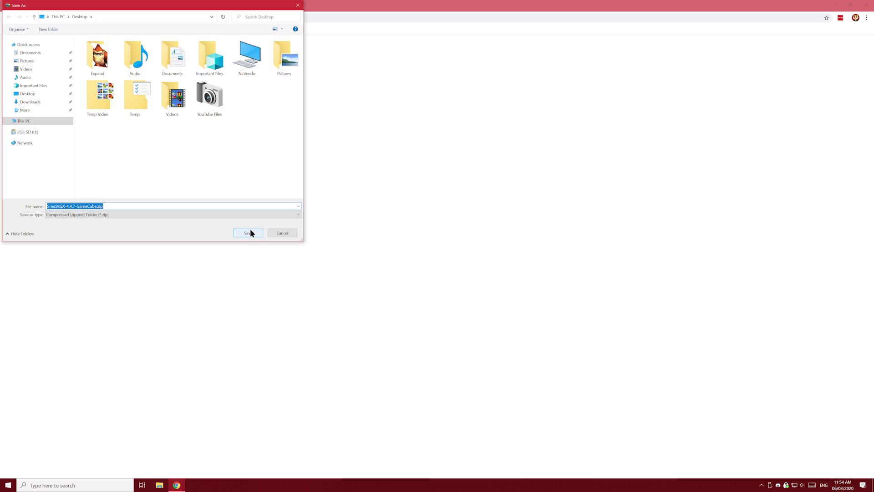
pyautogui.click(250, 232)
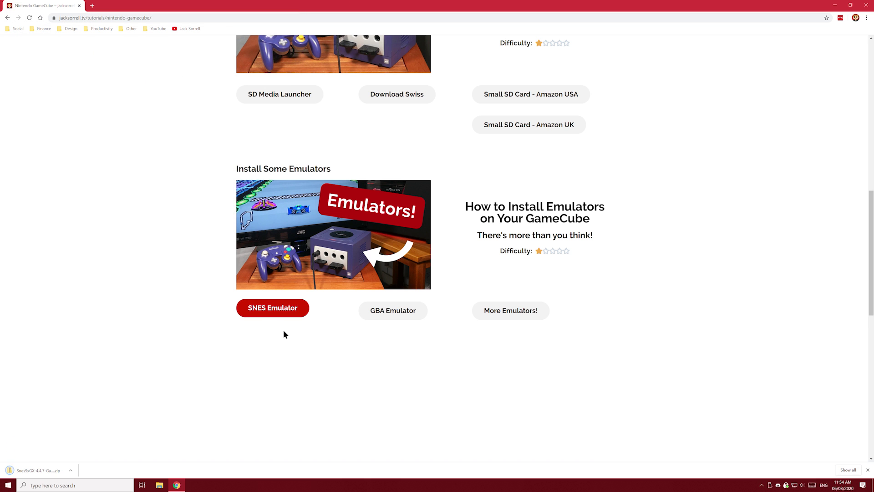
pyautogui.click(394, 314)
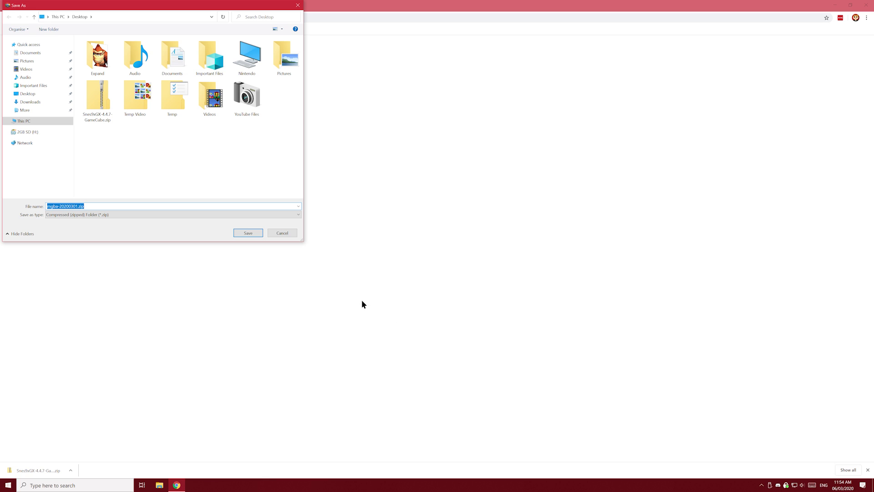
pyautogui.click(255, 234)
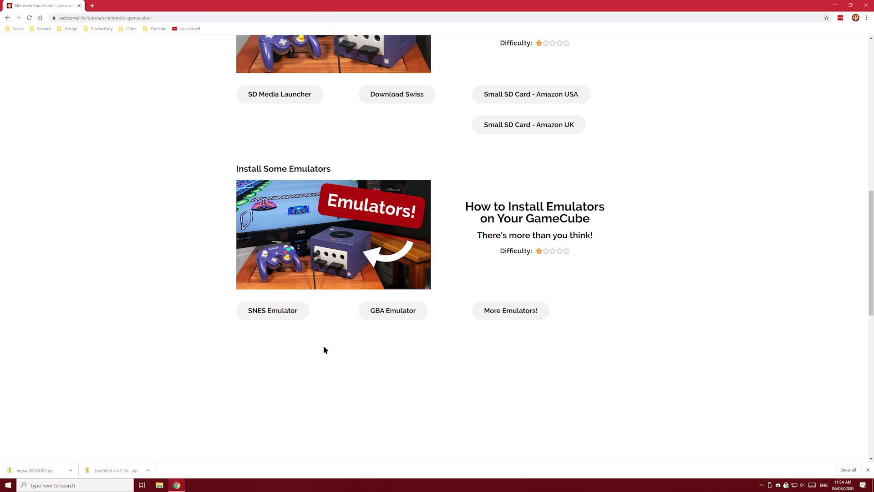
# Step: Switch to the desktop and move the two downloaded emulator archives to the empty area beside the game files
pyautogui.click(835, 5)
pyautogui.moveTo(74, 106); pyautogui.dragTo(289, 319)
pyautogui.click(322, 321)
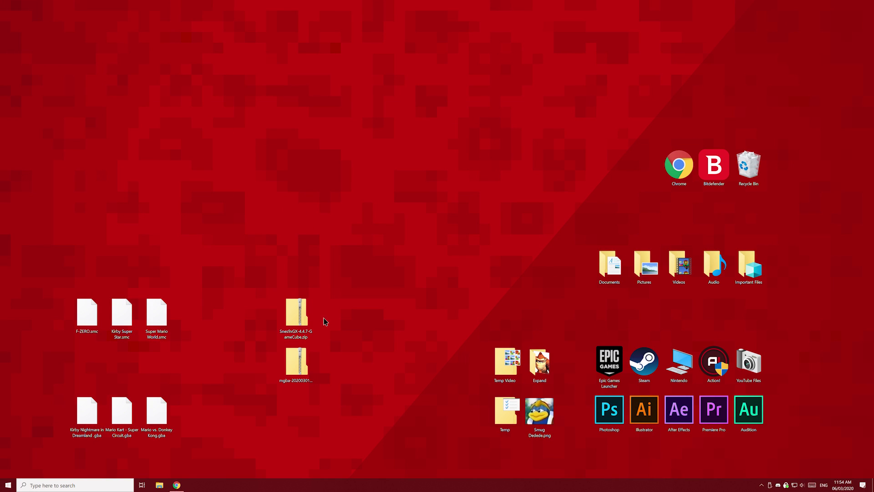
# Step: Extract the Snes9xGX-4.4.7-GameCube and mgba-20200301 archives into their own folders on the desktop
pyautogui.rightClick(302, 314)
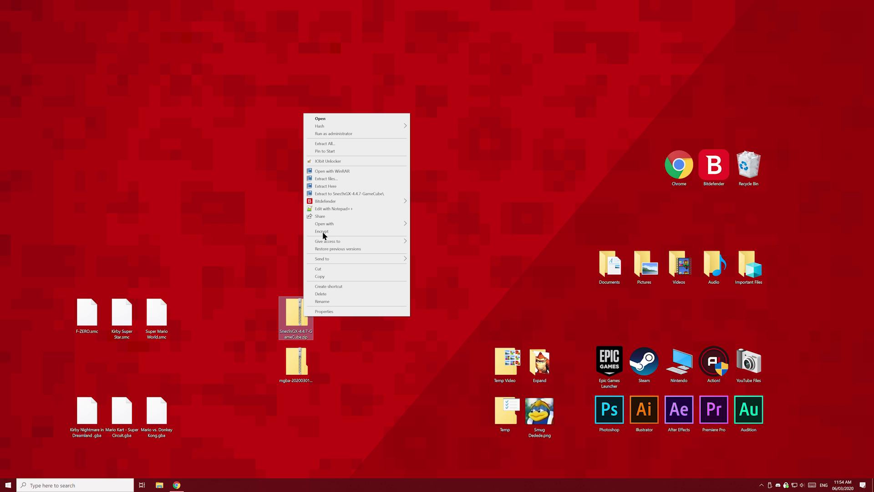
pyautogui.click(329, 145)
pyautogui.click(495, 314)
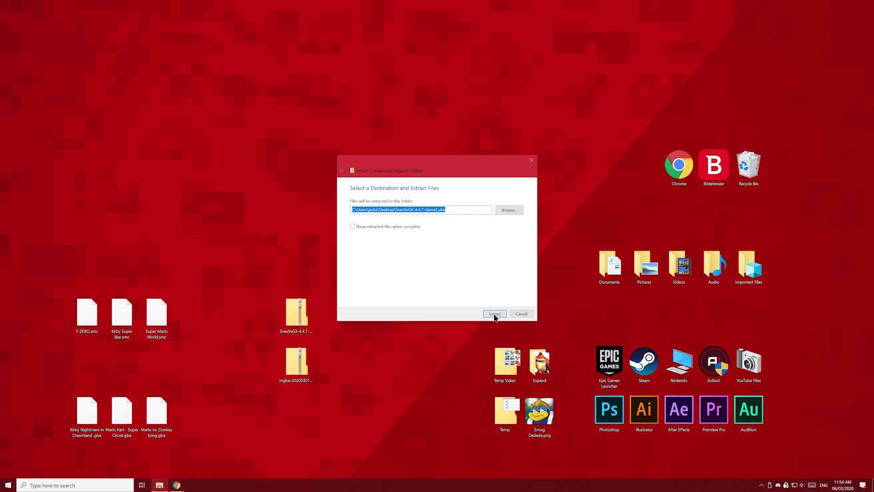
pyautogui.rightClick(294, 360)
pyautogui.click(329, 188)
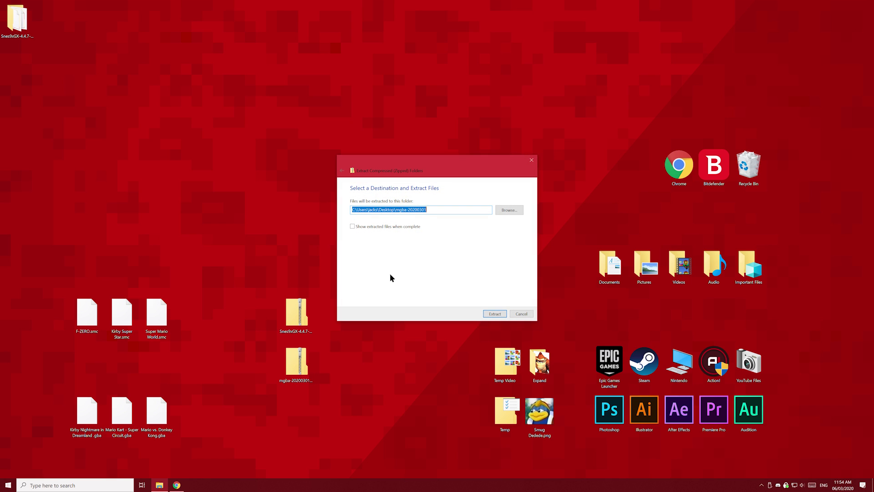
pyautogui.click(494, 314)
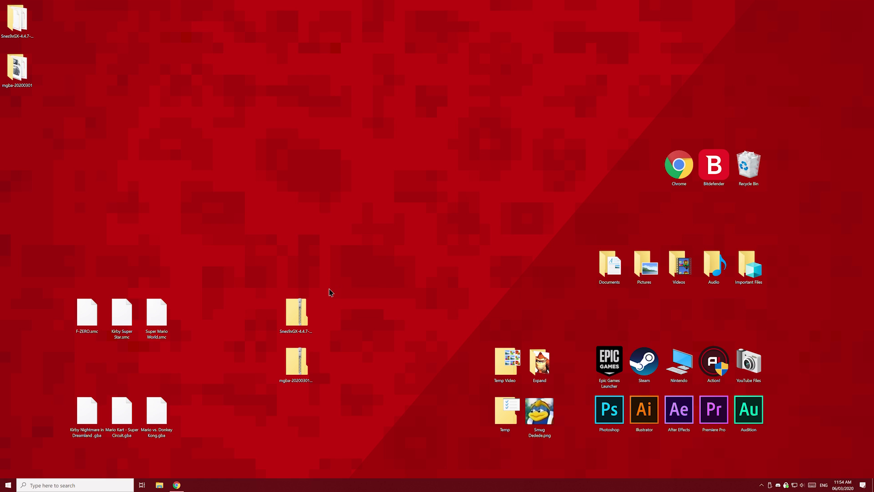
# Step: Delete both emulator zip files to the Recycle Bin and place the two extracted folders beside the game files
pyautogui.keyDown('ctrl'); pyautogui.click(296, 315); pyautogui.keyUp('ctrl')
pyautogui.moveTo(296, 314); pyautogui.dragTo(750, 167)
pyautogui.moveTo(77, 86); pyautogui.dragTo(2, 2)
pyautogui.moveTo(22, 78); pyautogui.dragTo(236, 387)
pyautogui.click(291, 364)
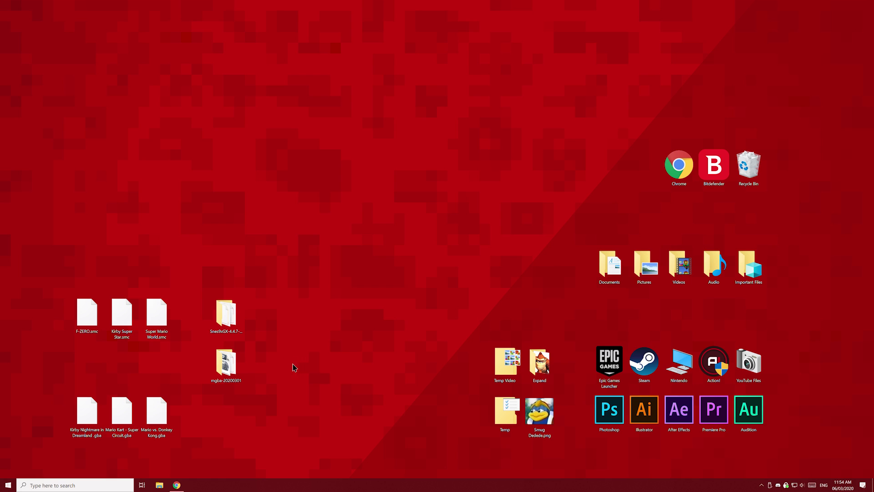
# Step: Copy snes9xgx-gc.dol from the extracted Snes9xGX folder to the root of the 2GB SD card, closing the source folder
pyautogui.click(159, 485)
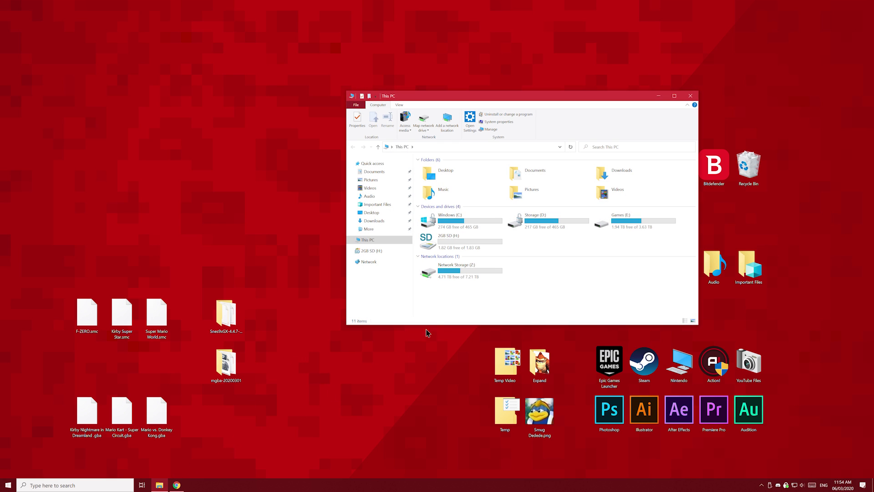
pyautogui.doubleClick(451, 241)
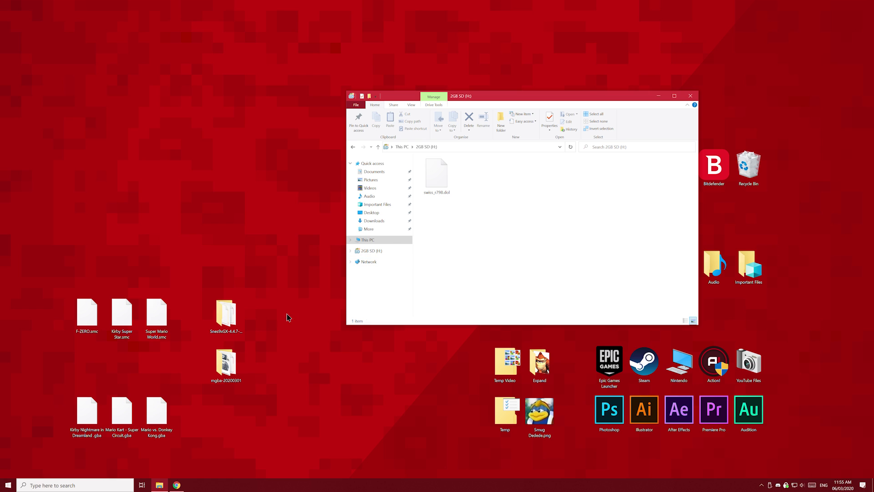
pyautogui.doubleClick(234, 317)
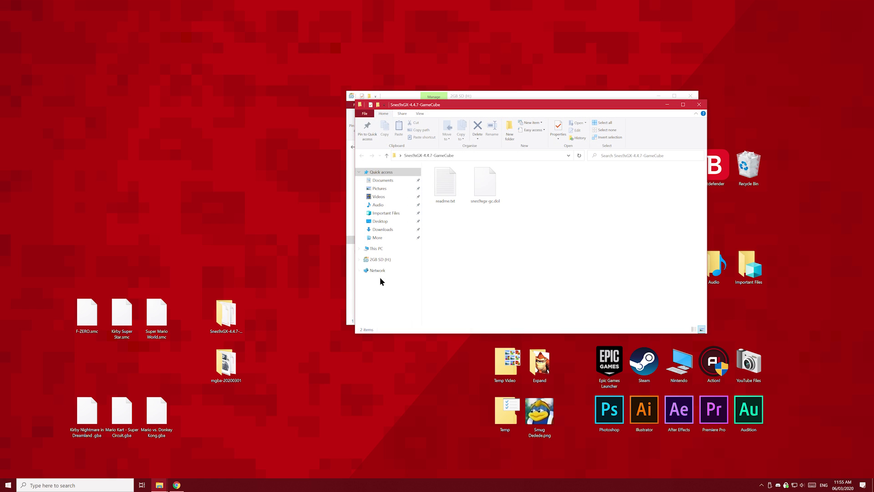
pyautogui.moveTo(523, 106); pyautogui.dragTo(319, 210)
pyautogui.click(275, 291)
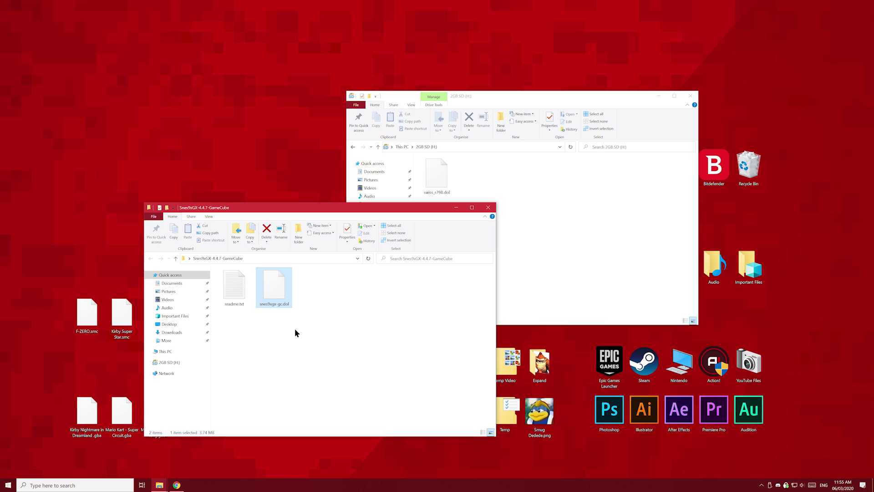
pyautogui.moveTo(284, 293); pyautogui.dragTo(549, 235)
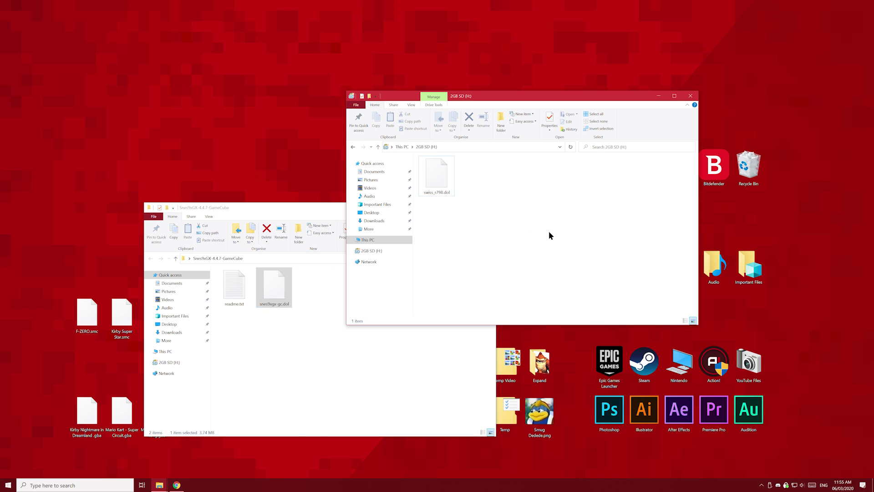
pyautogui.click(399, 342)
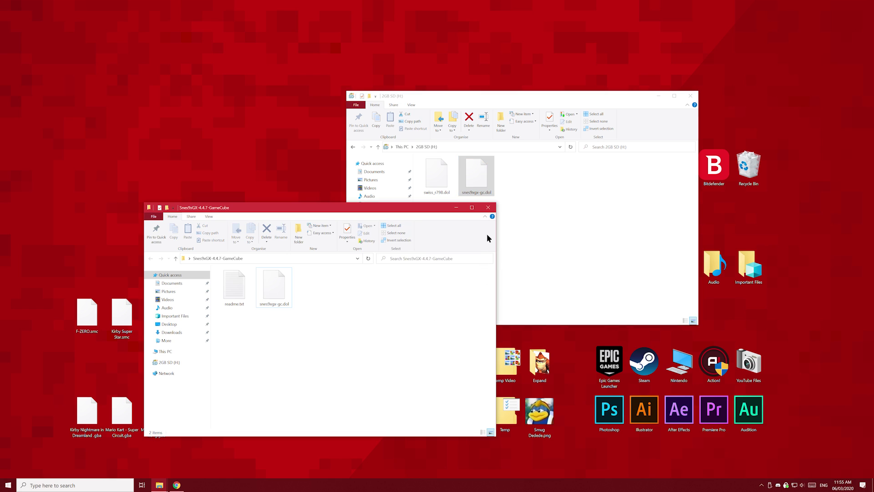
pyautogui.click(488, 208)
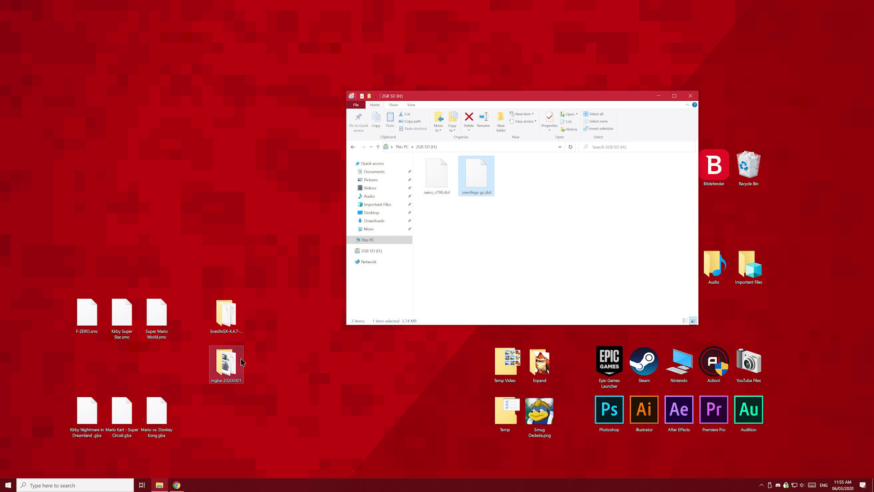
# Step: Copy emgba.dol from the extracted mgba-20200301 folder to the root of the SD card, closing the source folder
pyautogui.doubleClick(226, 363)
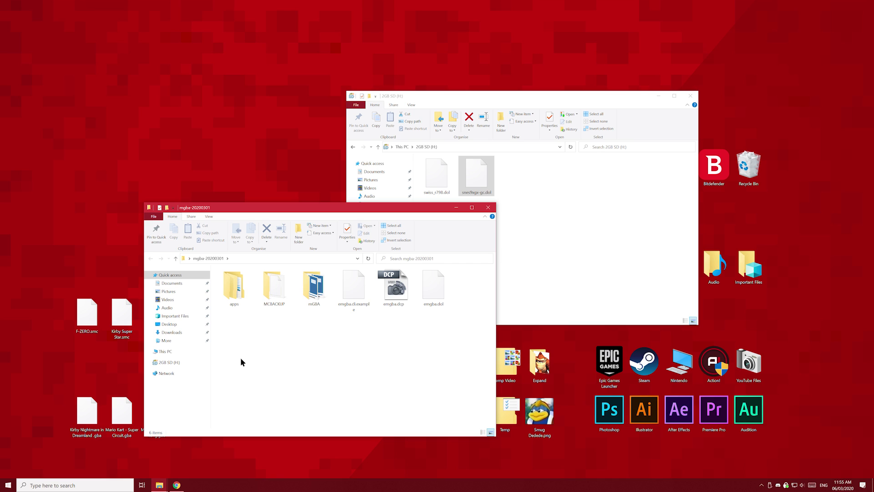
pyautogui.click(440, 284)
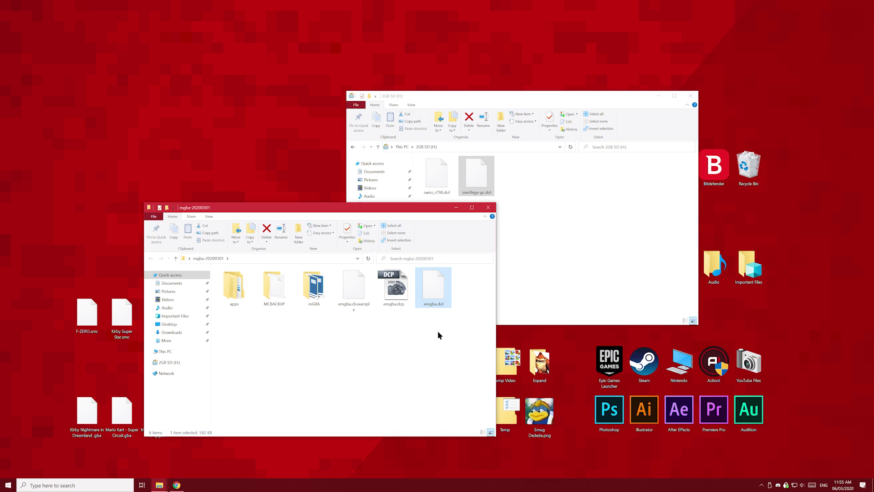
pyautogui.moveTo(434, 289); pyautogui.dragTo(524, 266)
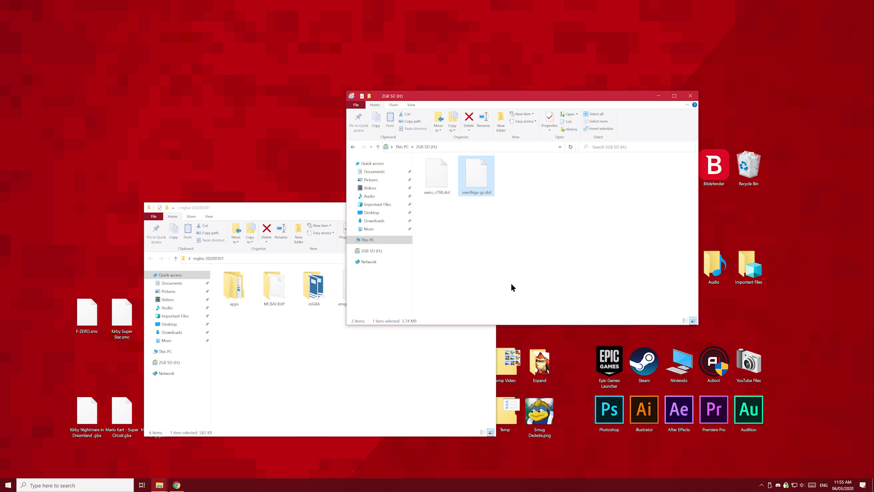
pyautogui.click(439, 347)
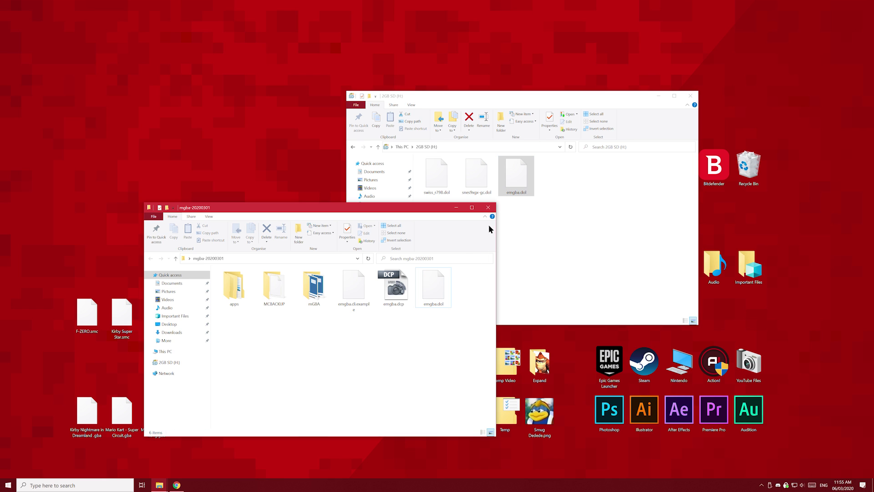
pyautogui.click(488, 208)
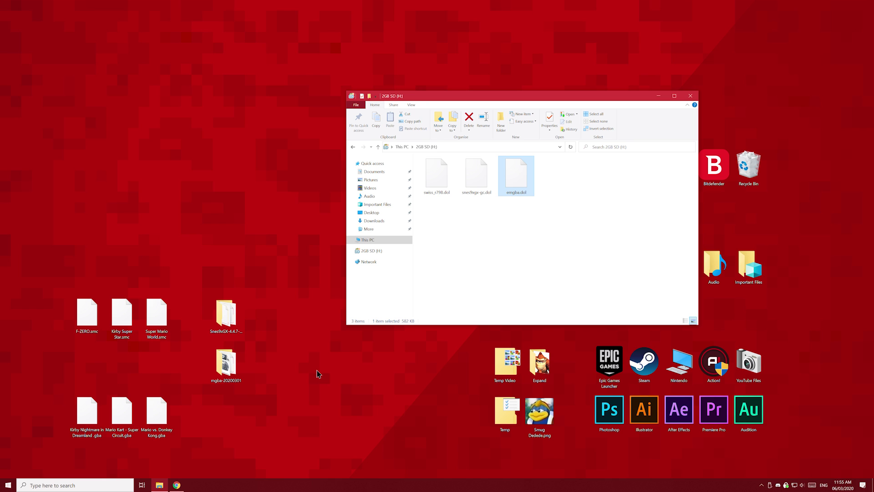
# Step: Create a folder named ROMs in the root of the SD card
pyautogui.moveTo(482, 102); pyautogui.dragTo(413, 107)
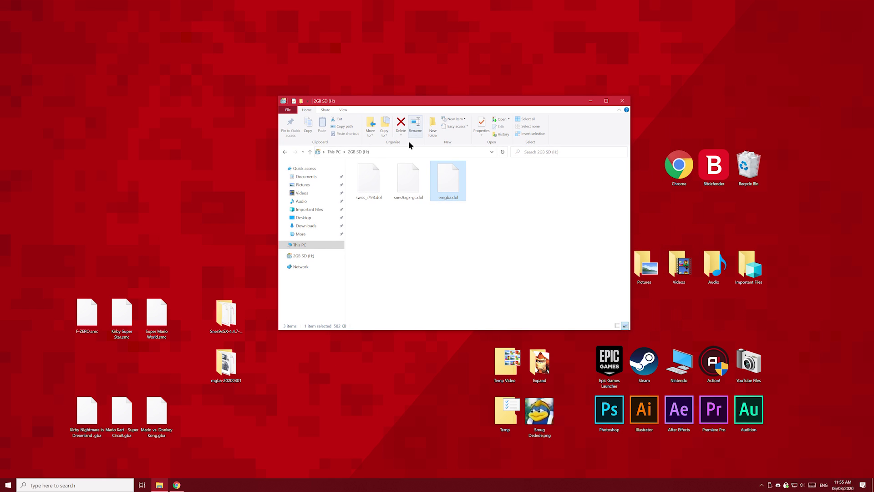
pyautogui.click(403, 239)
pyautogui.click(430, 133)
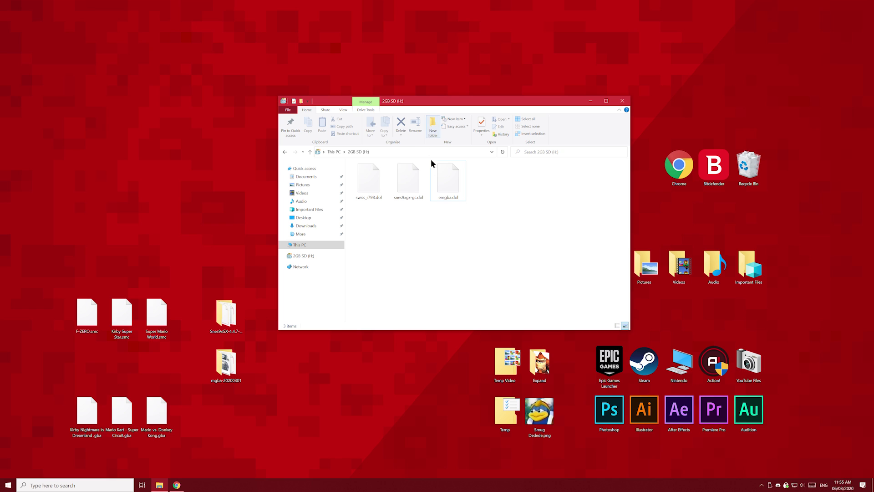
pyautogui.press('BackSpace')
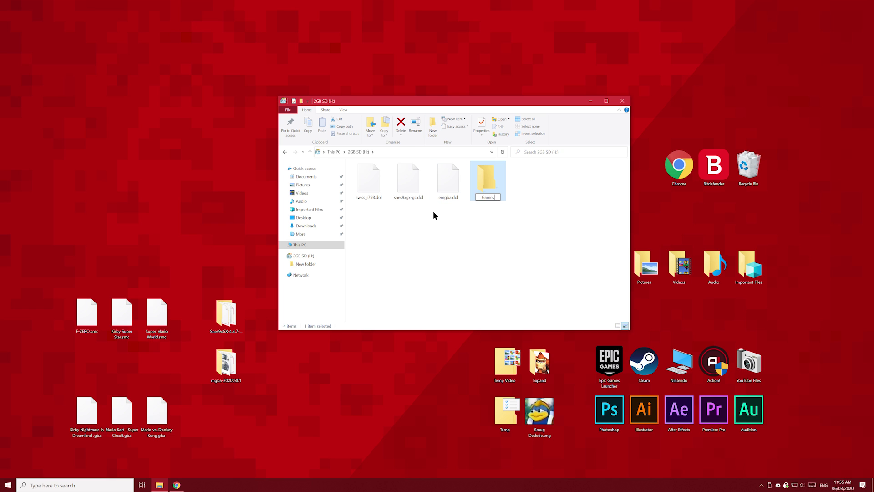
pyautogui.write('ROMs')
pyautogui.click(477, 213)
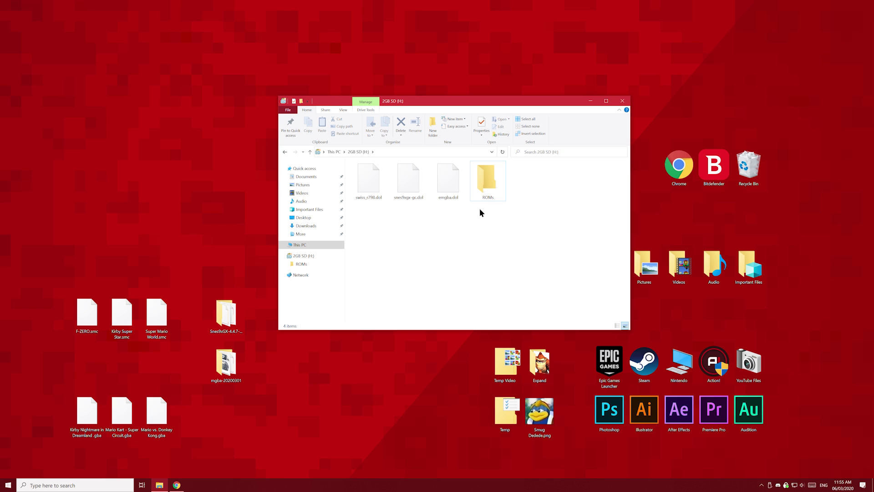
# Step: Create two subfolders named GBA and SNES inside the ROMs folder
pyautogui.doubleClick(482, 187)
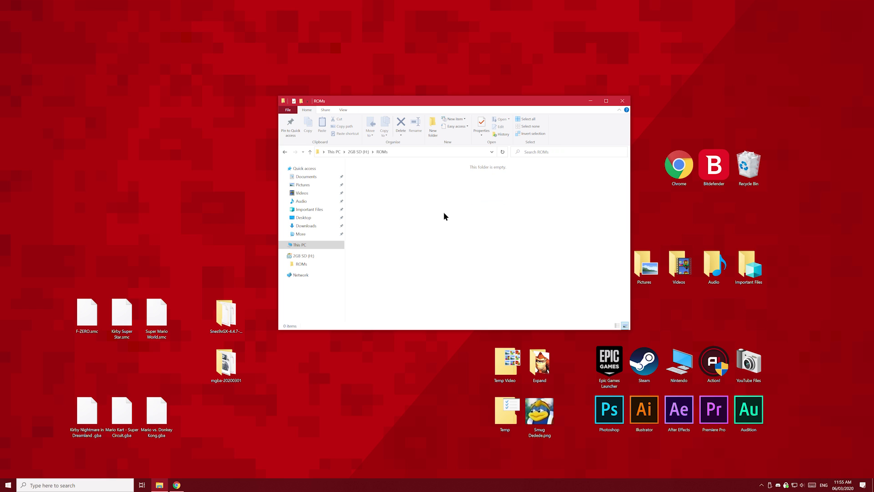
pyautogui.click(430, 132)
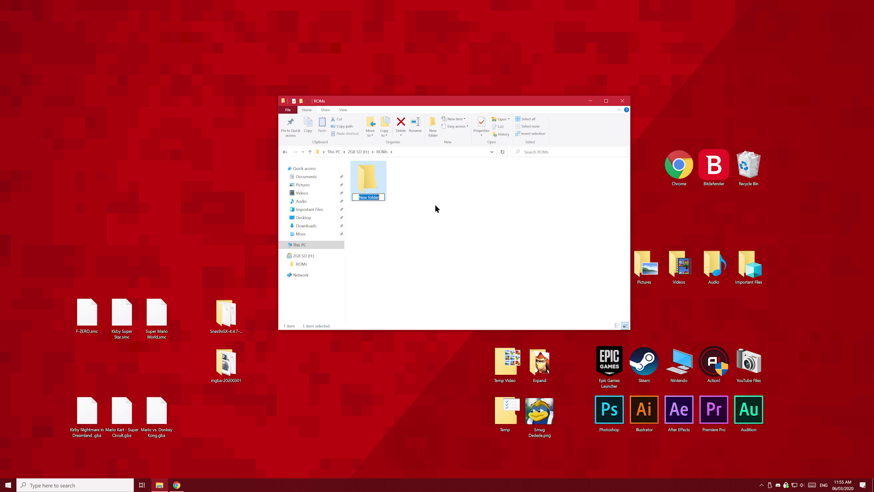
pyautogui.write('GBA')
pyautogui.click(436, 205)
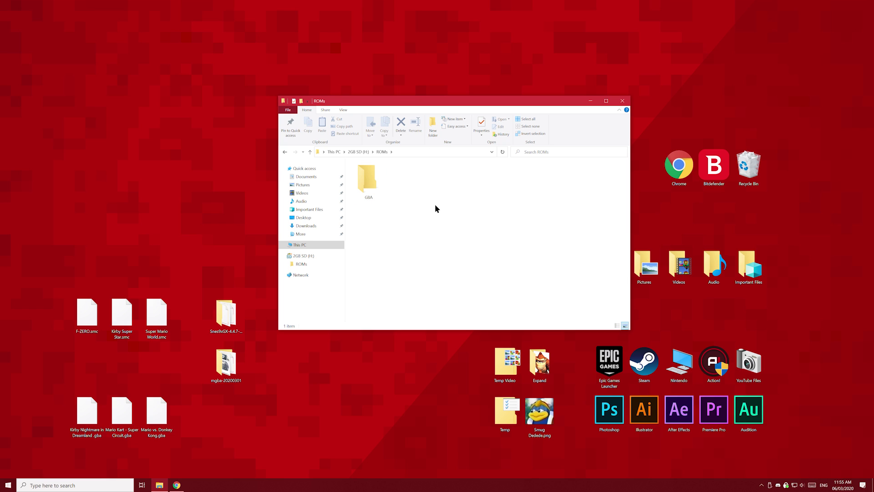
pyautogui.click(434, 133)
pyautogui.write('SNES')
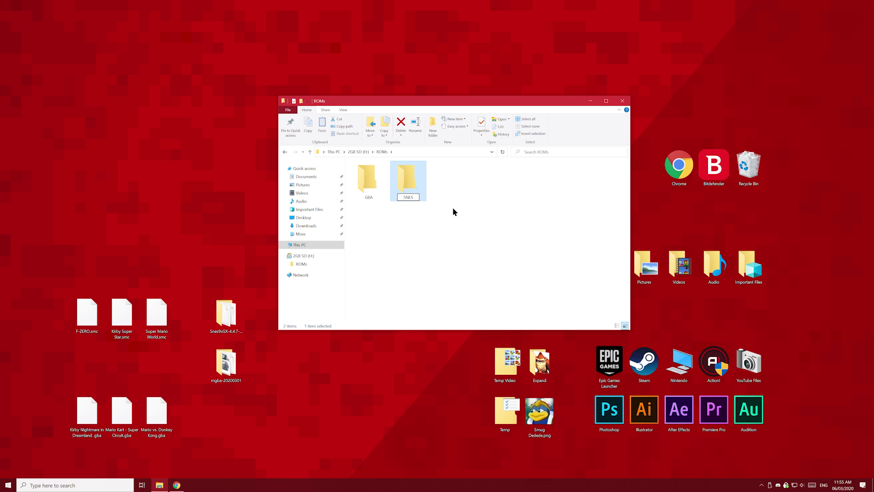
pyautogui.click(453, 210)
# Step: Copy the three .gba games into the GBA folder and the three .smc games into the SNES folder, returning to ROMs
pyautogui.doubleClick(372, 192)
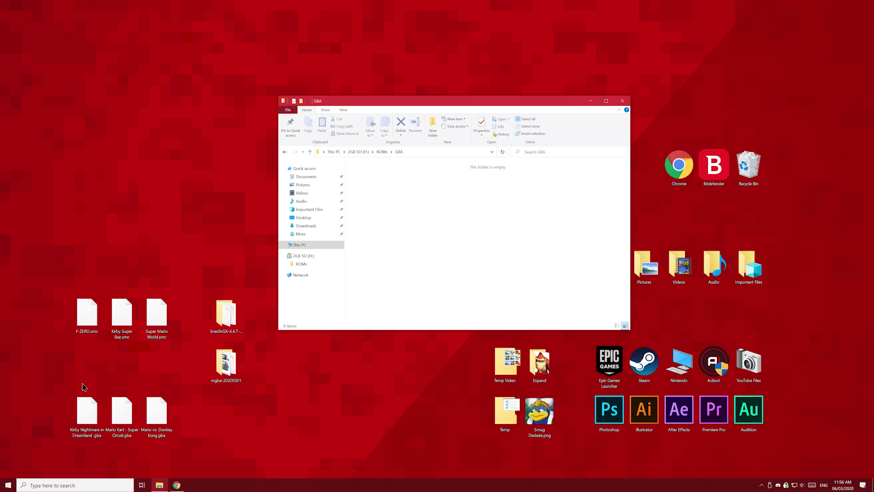
pyautogui.moveTo(83, 385); pyautogui.dragTo(382, 302)
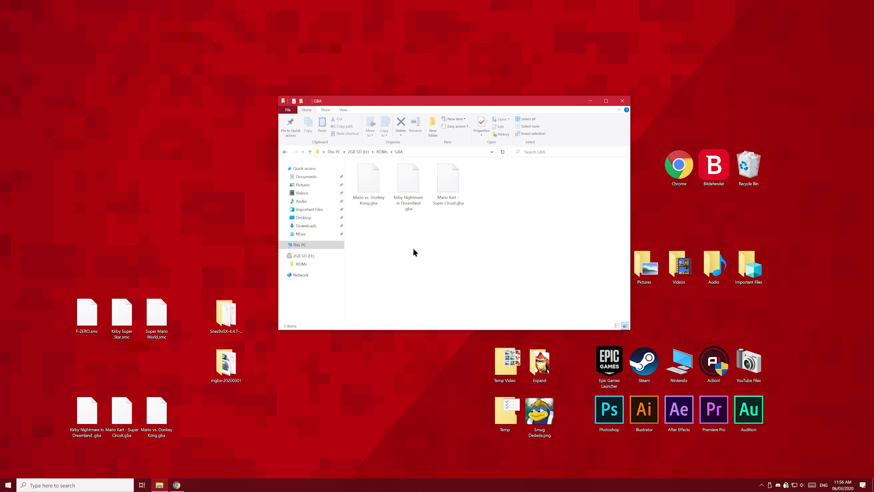
pyautogui.hotkey('alt', 'Up')
pyautogui.doubleClick(412, 186)
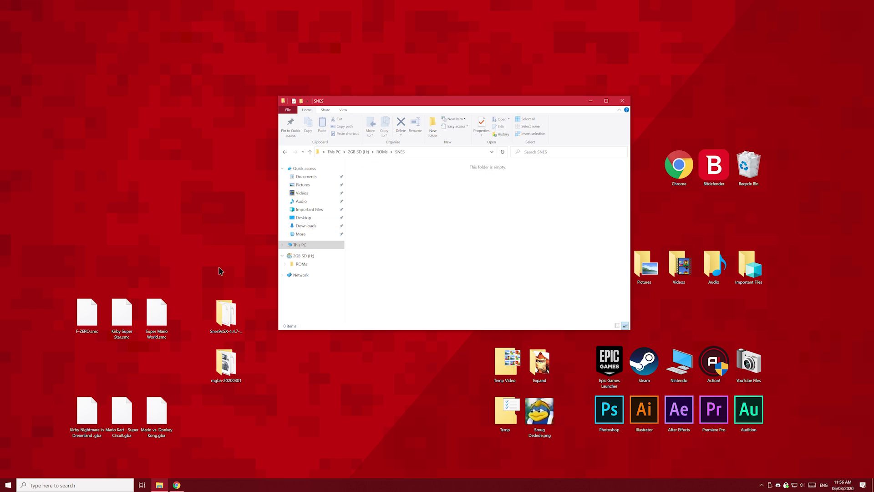
pyautogui.moveTo(73, 286); pyautogui.dragTo(441, 245)
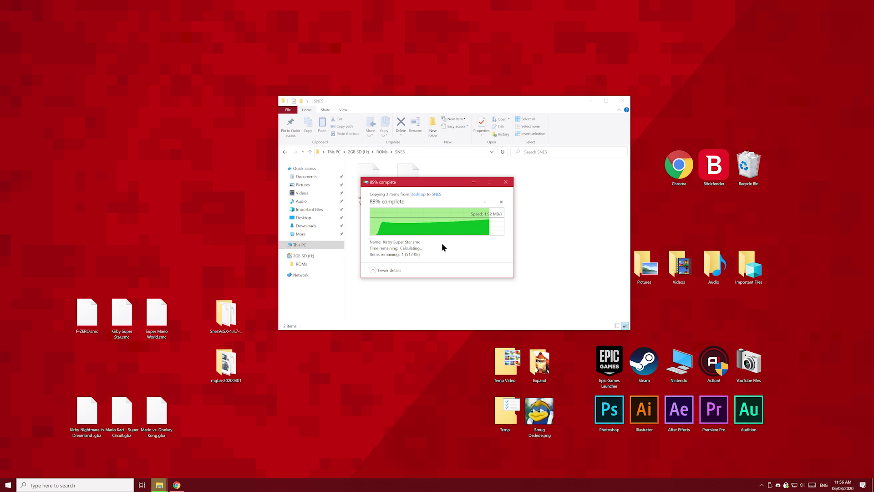
pyautogui.hotkey('alt', 'Left')
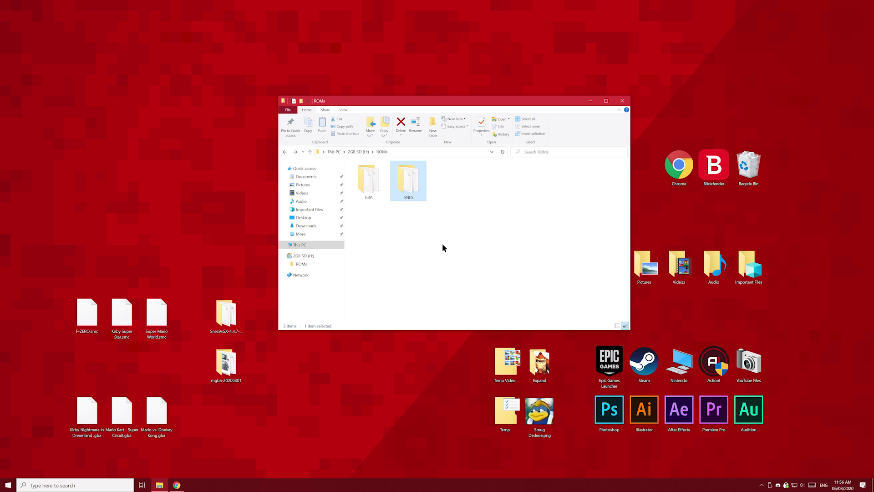
# Step: Return from the ROMs folder to the root of the SD card and rename swiss_r798.dol to autoexec.dol
pyautogui.hotkey('alt', 'Left')
pyautogui.doubleClick(369, 192)
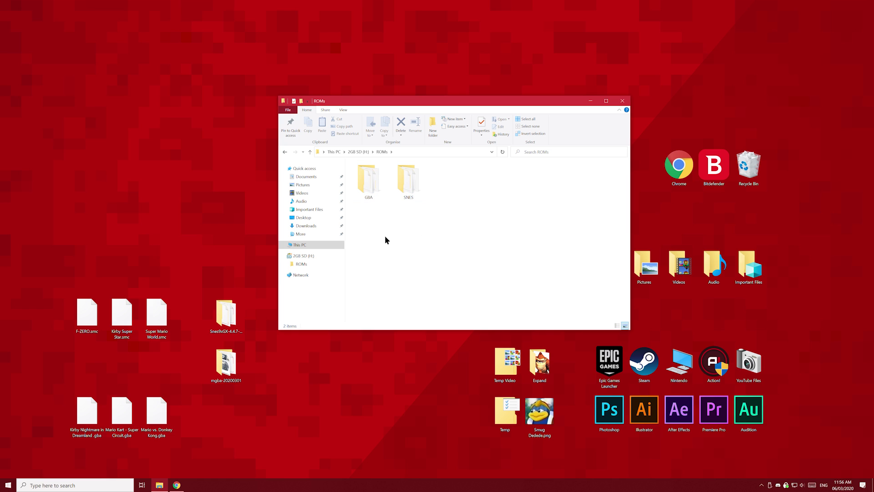
pyautogui.hotkey('alt', 'Left')
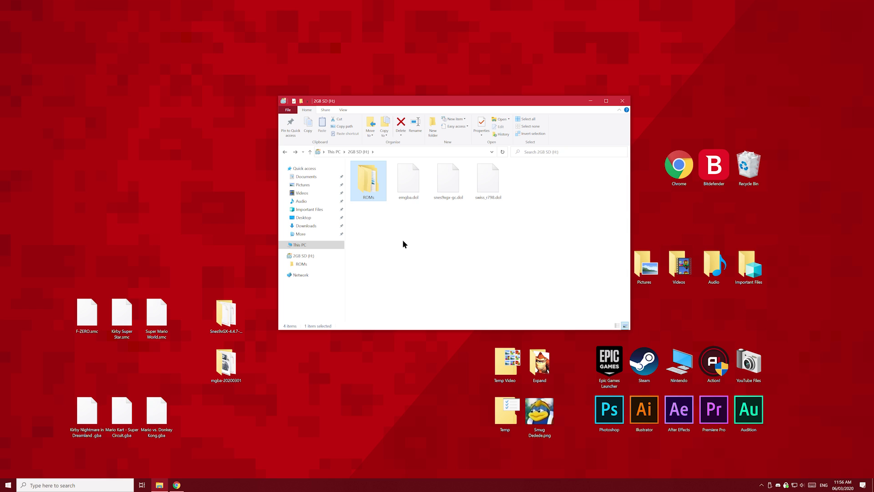
pyautogui.click(403, 244)
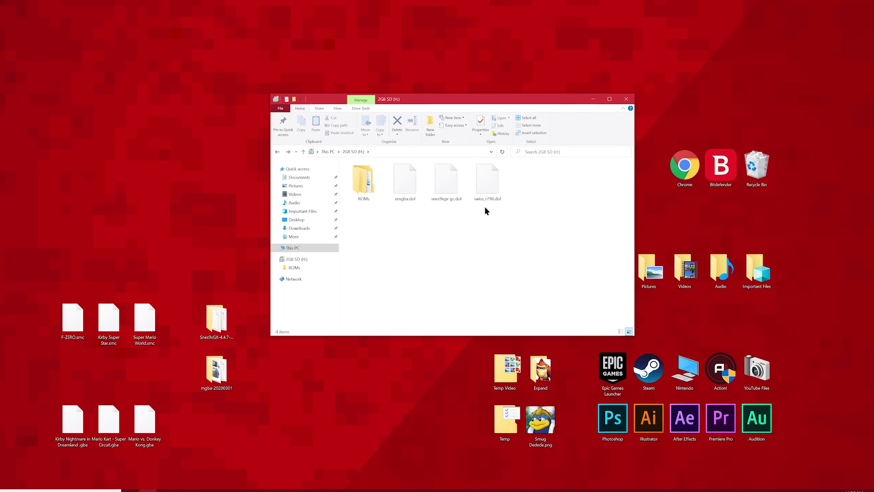
pyautogui.click(487, 198)
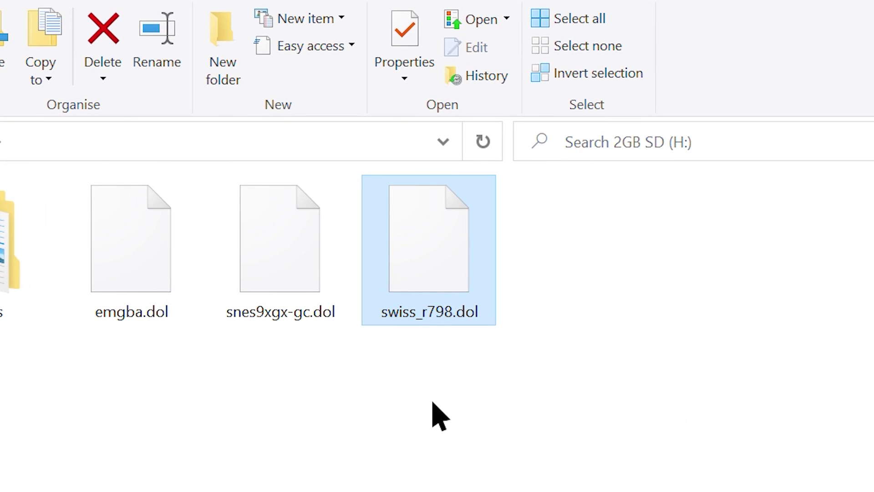
pyautogui.press('F2')
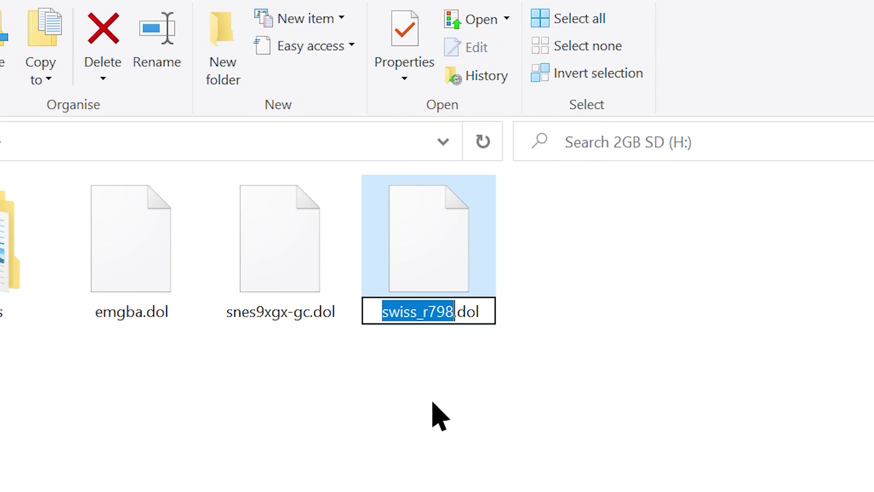
pyautogui.press('BackSpace')
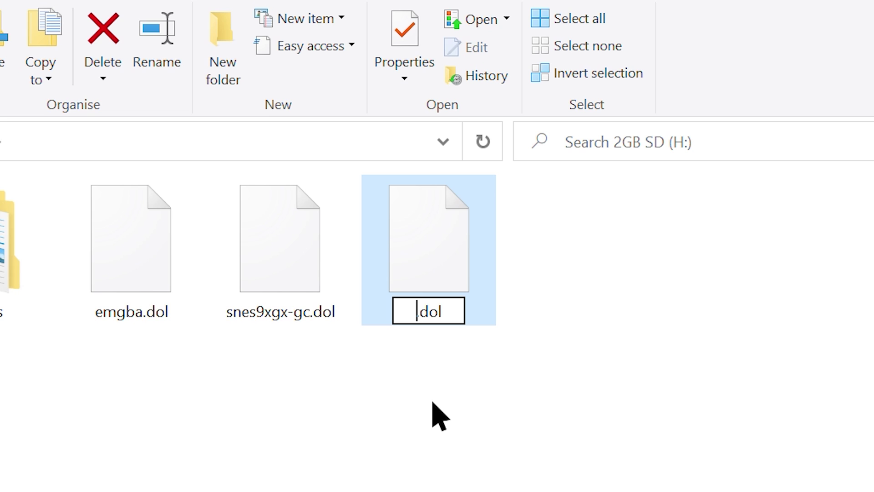
pyautogui.write('auto')
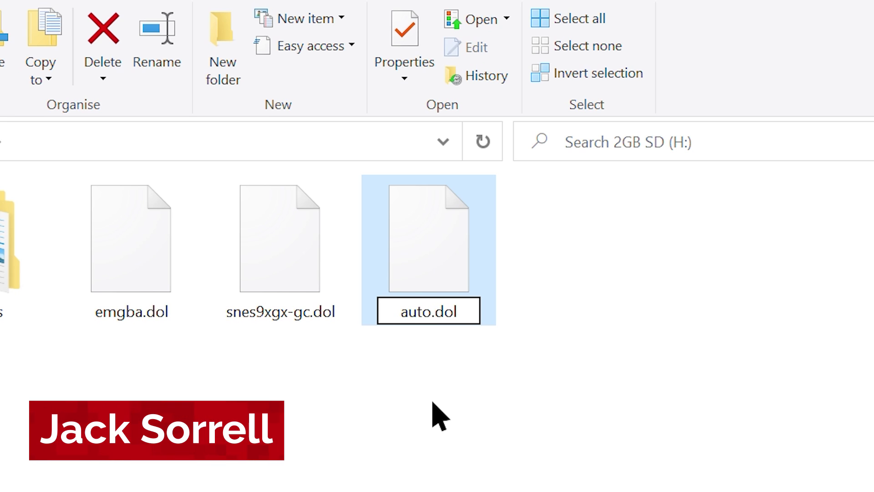
pyautogui.write('exe')
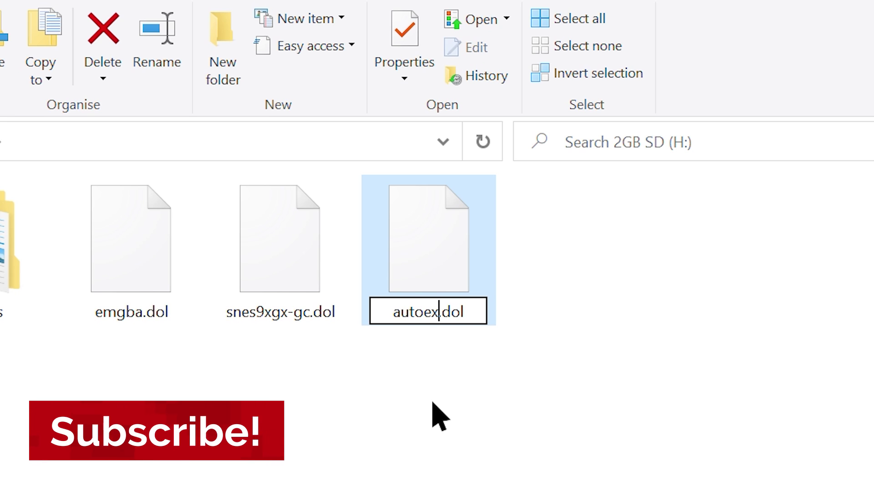
pyautogui.write('c')
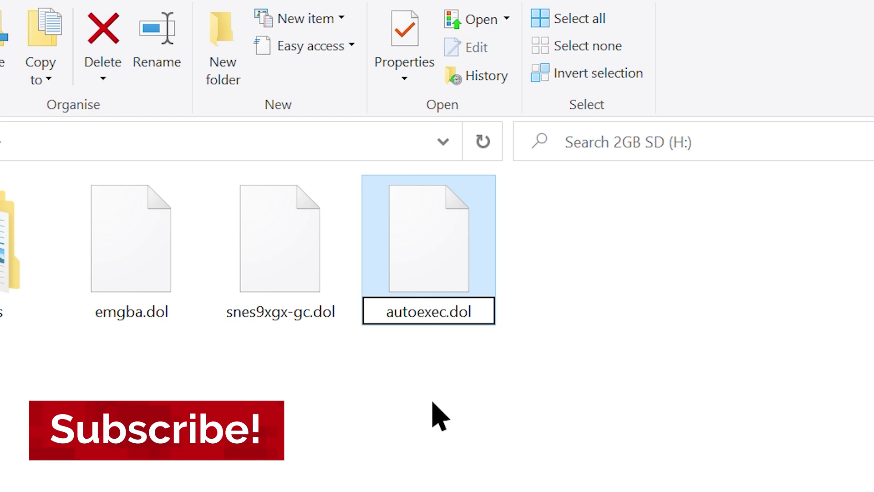
pyautogui.click(433, 402)
pyautogui.click(442, 319)
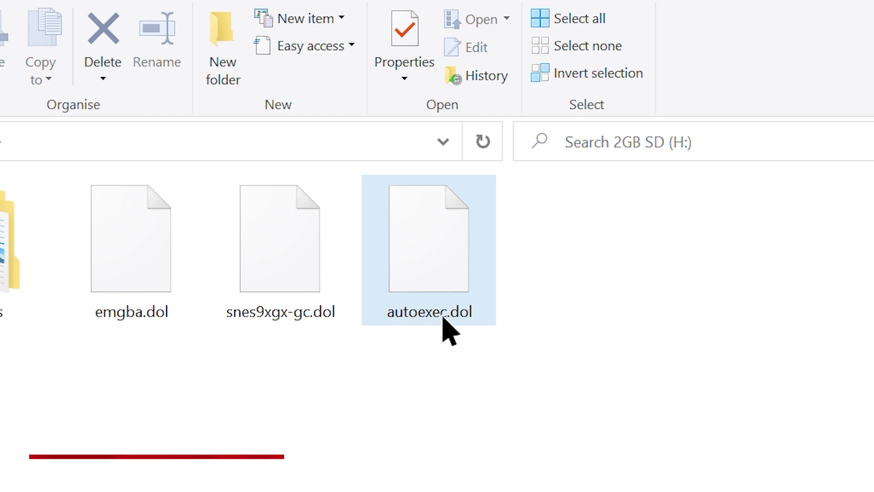
pyautogui.click(419, 388)
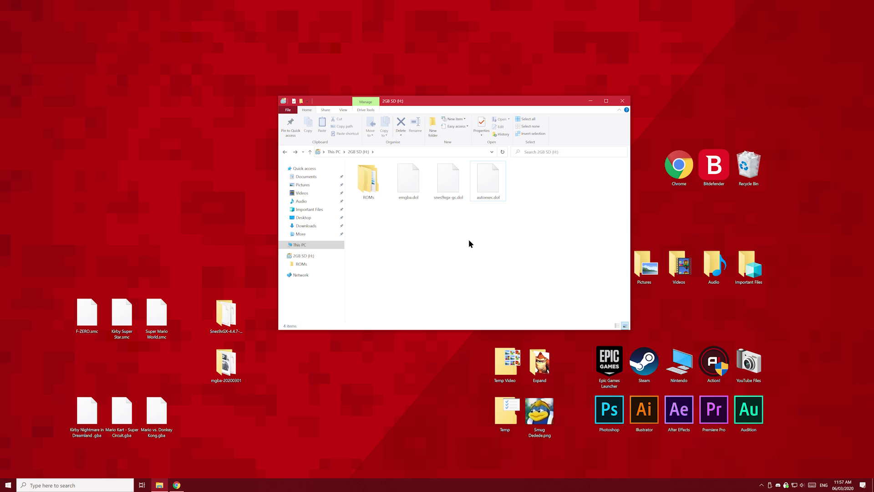
# Step: Eject the 2GB SD (H:) card from the computer and close the This PC window
pyautogui.press('BackSpace')
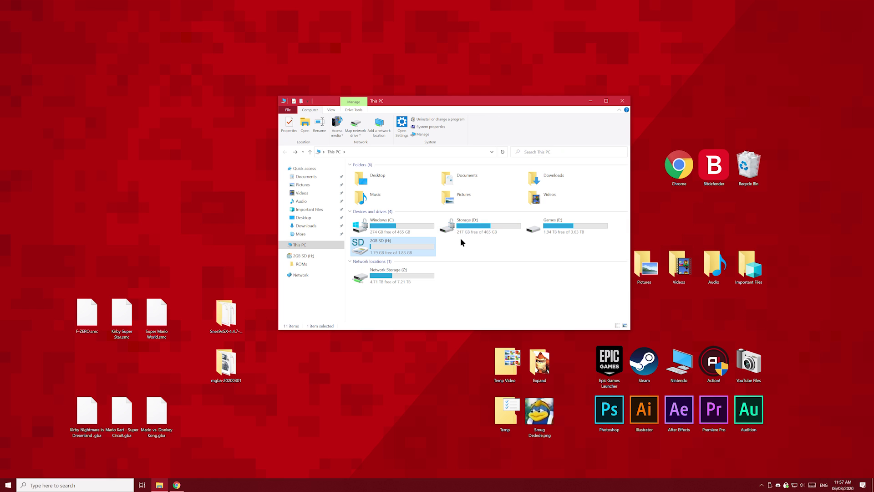
pyautogui.click(317, 255)
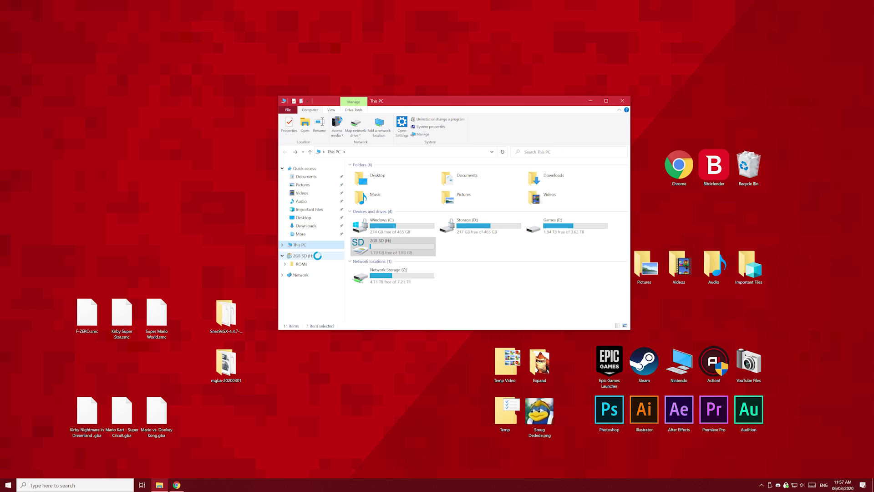
pyautogui.rightClick(317, 255)
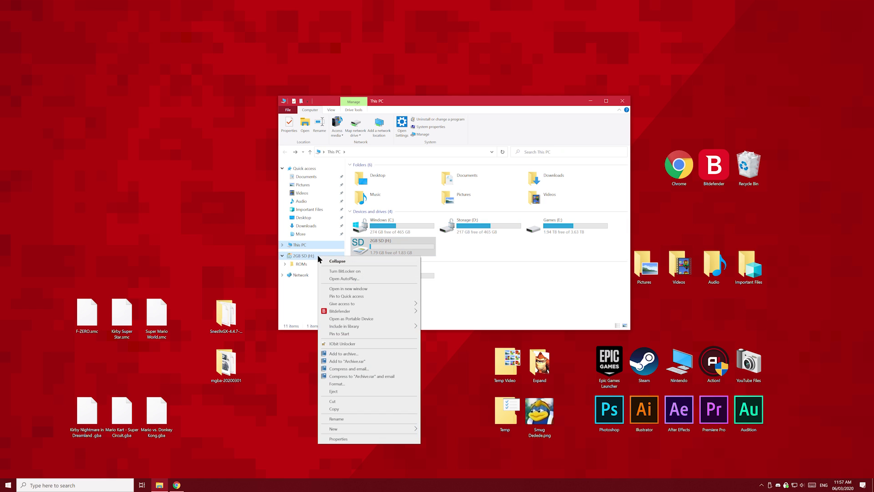
pyautogui.click(348, 391)
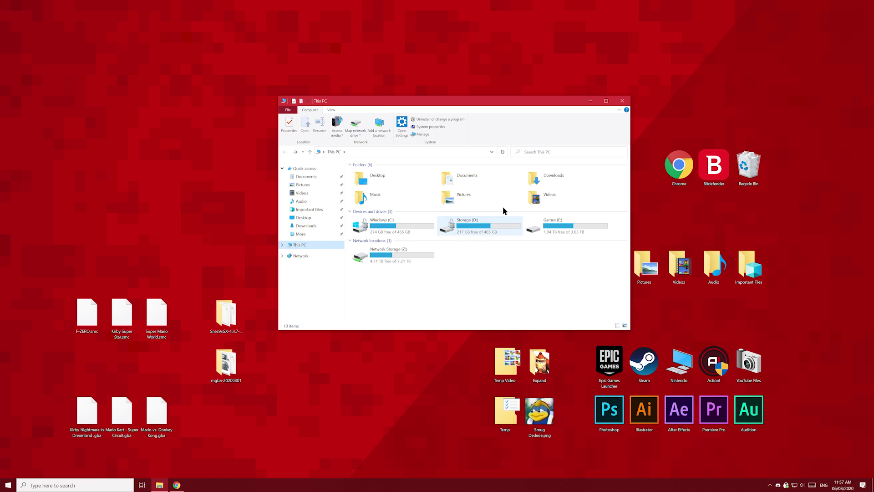
pyautogui.click(622, 101)
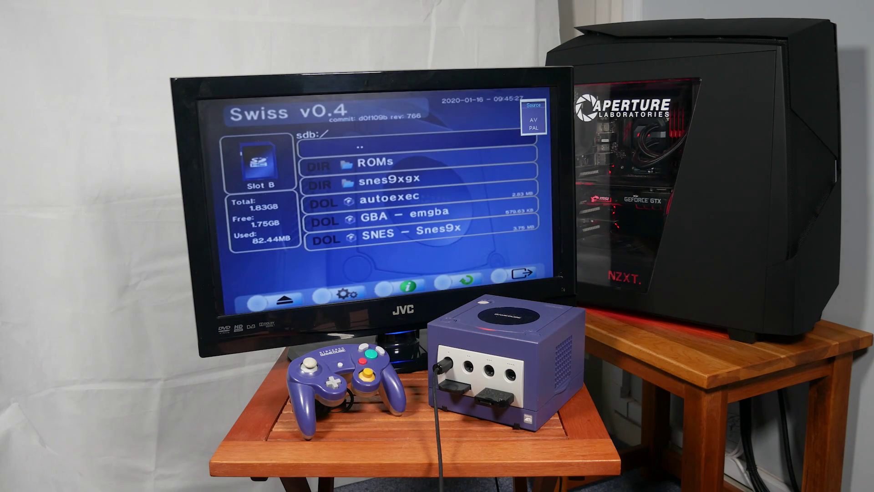
pyautogui.press('Down')
pyautogui.press('Down')
pyautogui.press('Down')
pyautogui.press('Down')
pyautogui.press('Down')
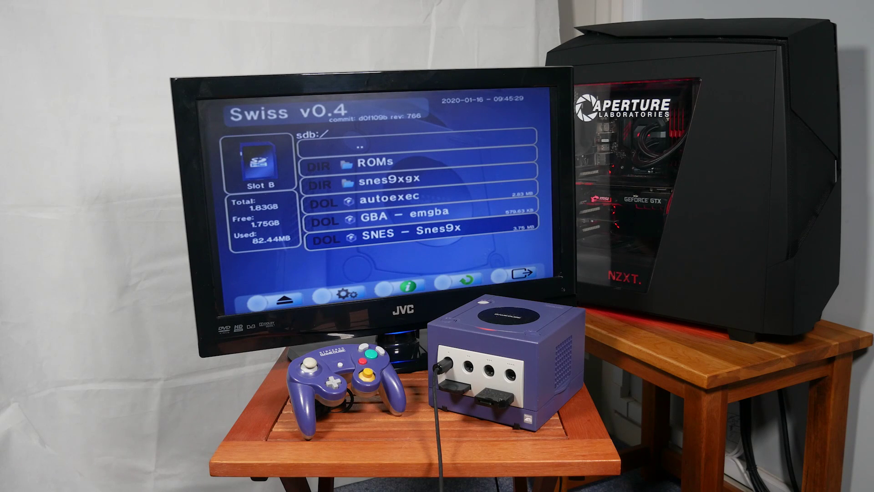
pyautogui.press('Up')
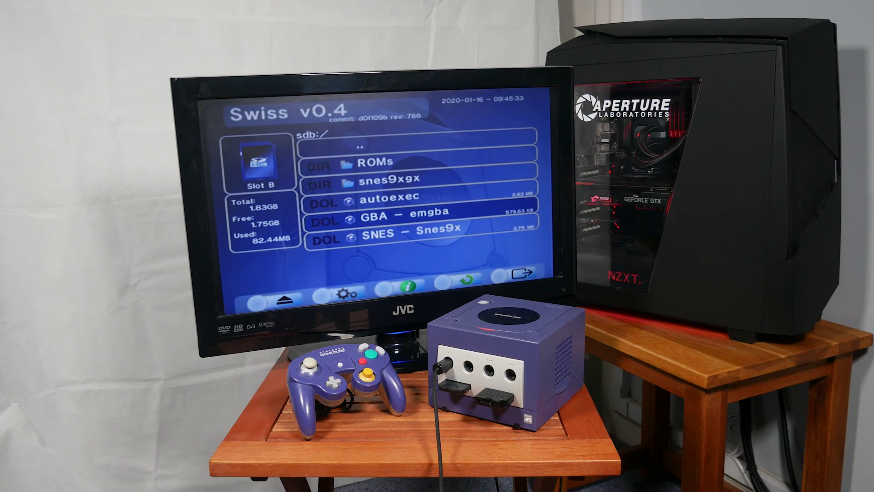
pyautogui.press('Up')
pyautogui.press('Up')
pyautogui.press('Up')
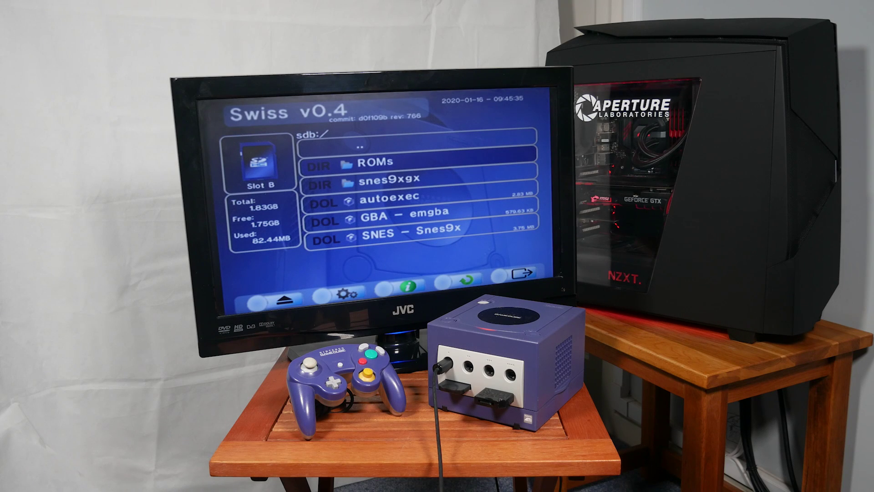
pyautogui.press('Return')
pyautogui.press('Down')
pyautogui.press('Down')
pyautogui.press('Down')
pyautogui.press('Down')
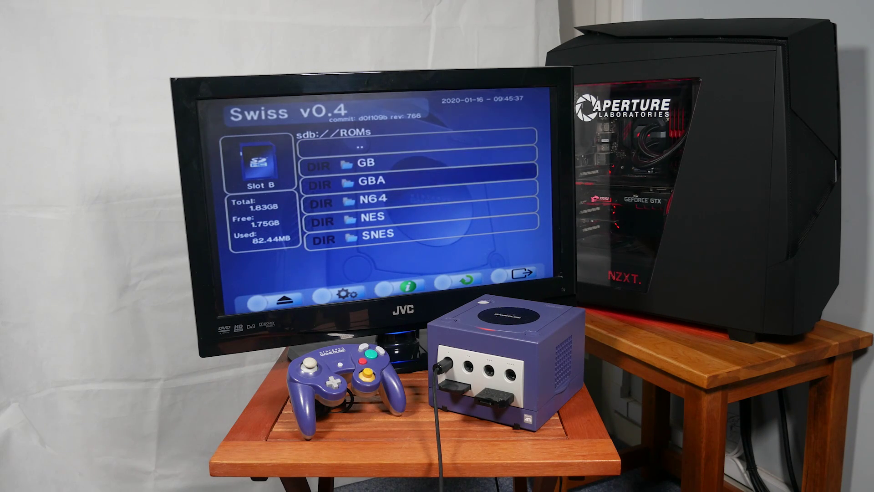
pyautogui.press('Return')
pyautogui.press('Down')
pyautogui.press('Down')
pyautogui.press('Down')
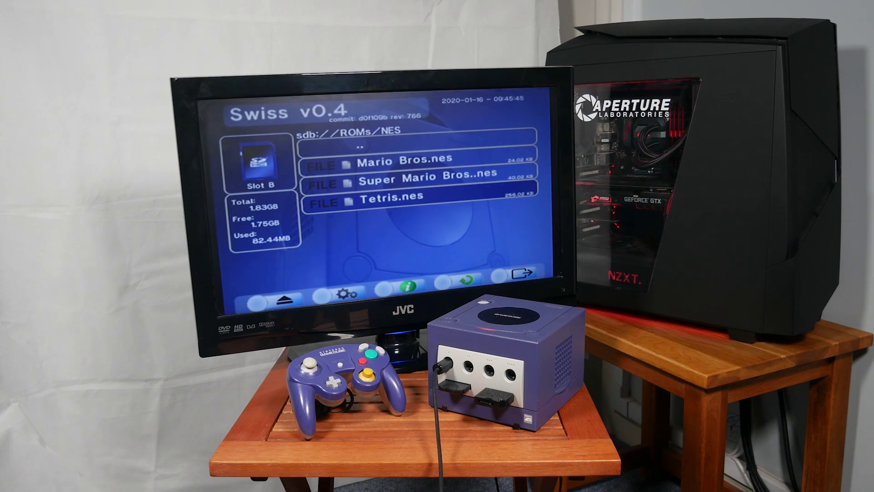
pyautogui.press('Down')
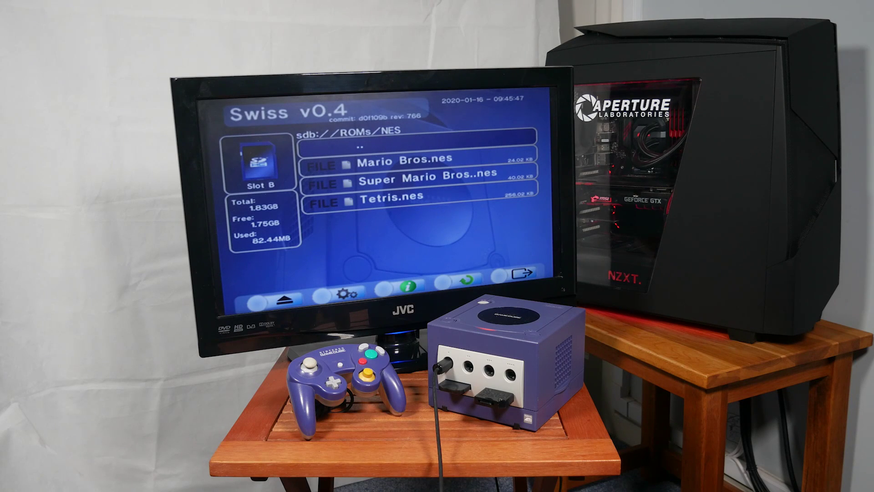
pyautogui.press('Right')
pyautogui.press('Right')
pyautogui.press('Right')
pyautogui.press('Right')
pyautogui.press('Return')
pyautogui.press('Left')
pyautogui.press('Left')
pyautogui.press('Left')
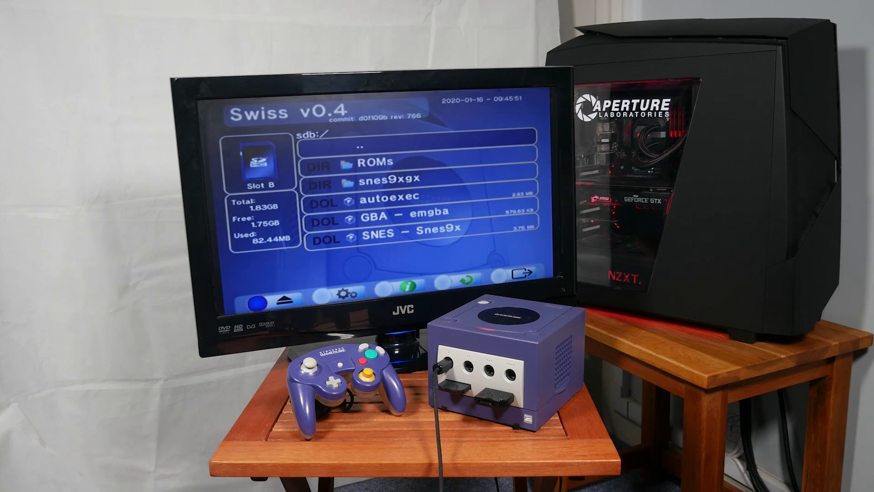
pyautogui.press('Up')
pyautogui.press('Down')
pyautogui.press('Down')
pyautogui.press('Down')
pyautogui.press('Down')
pyautogui.press('Down')
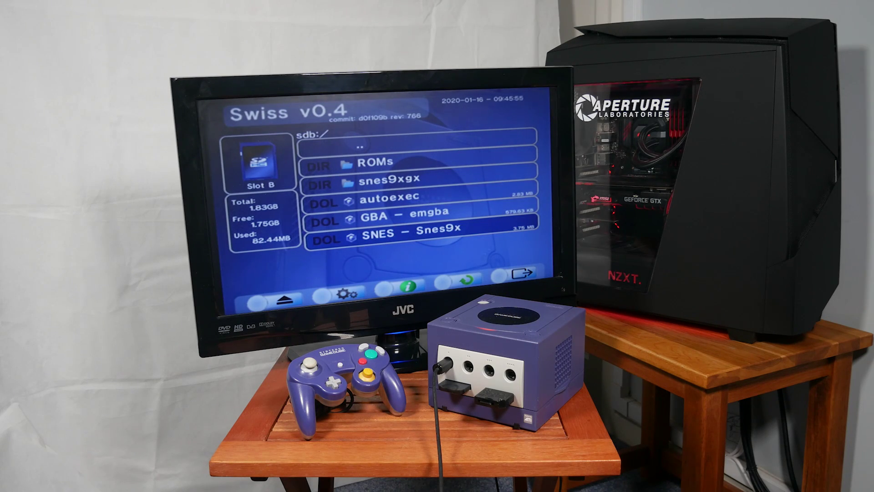
pyautogui.press('Return')
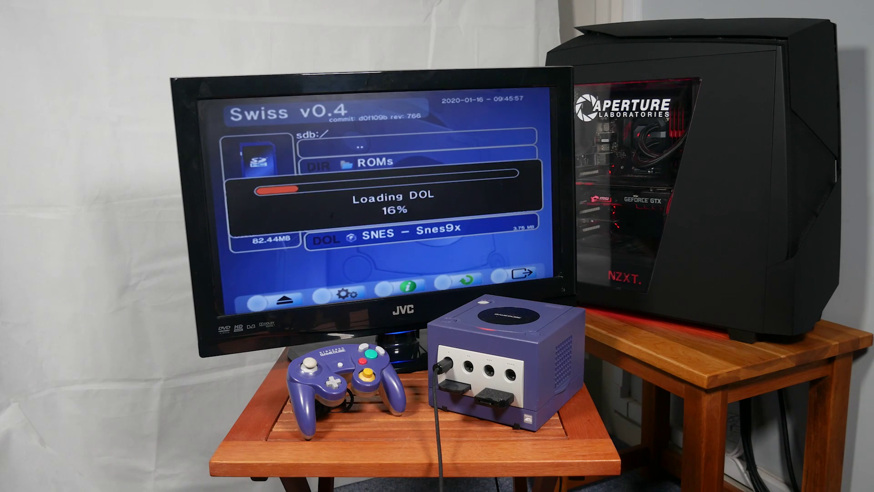